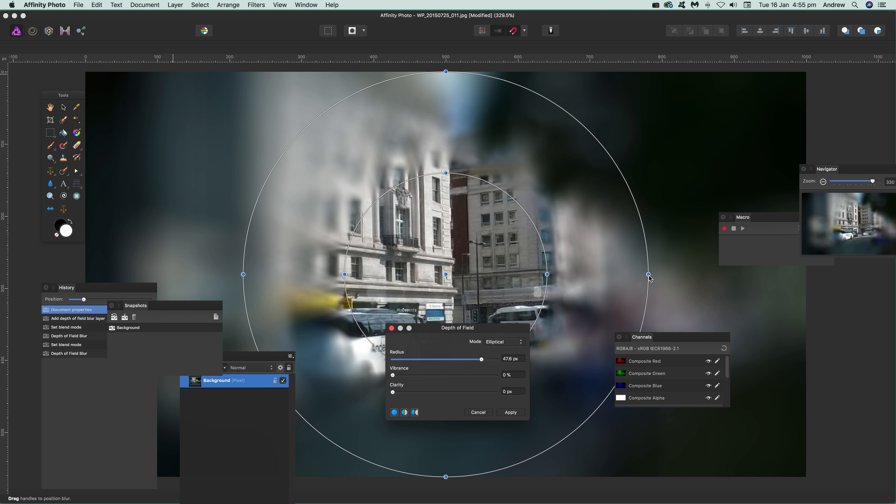
Step: Set the Depth of Field radius to 20.2 px and move a smaller sharp focus area onto the Give Way sign
drag(482, 359, 450, 360)
drag(345, 275, 408, 275)
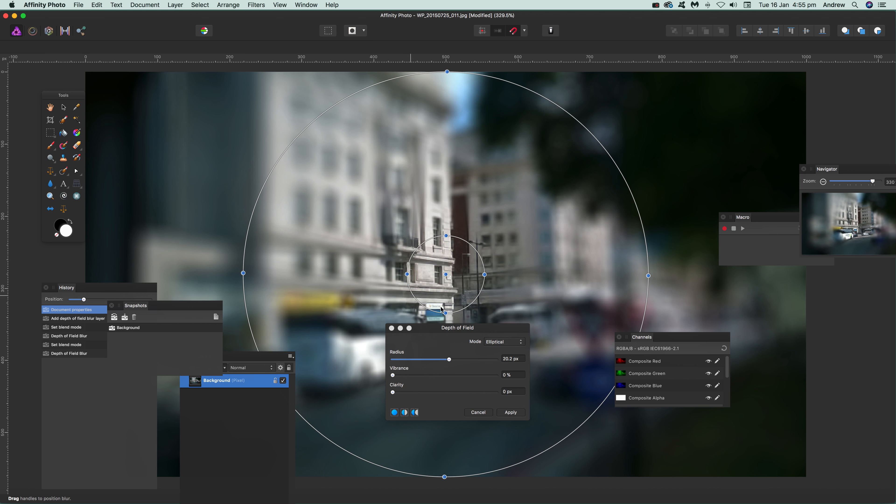
drag(448, 277, 595, 326)
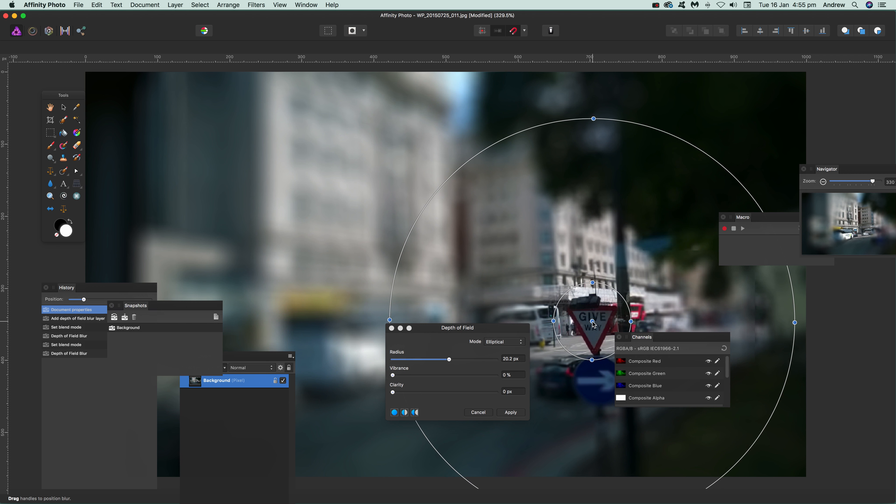
Step: Stretch and tilt the blur ellipses so the sharp area runs diagonally from the Give Way sign to the white building
drag(390, 319, 212, 86)
drag(559, 301, 358, 176)
drag(613, 288, 659, 215)
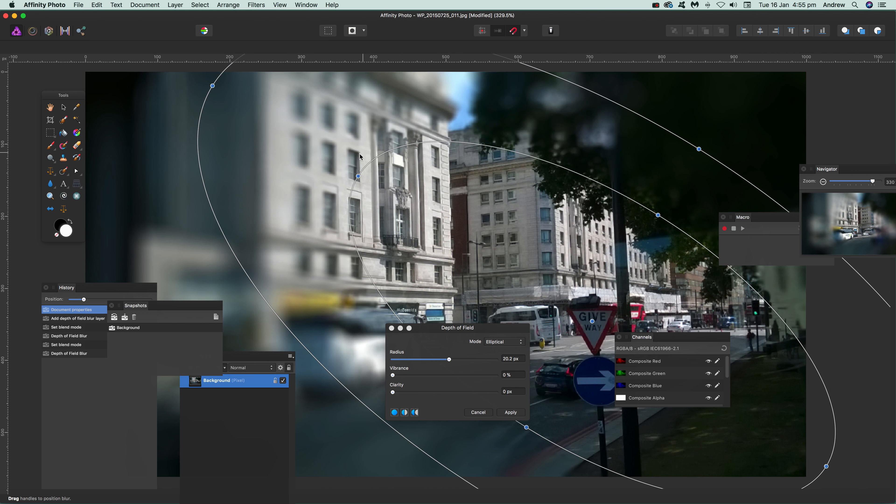
drag(359, 176, 392, 187)
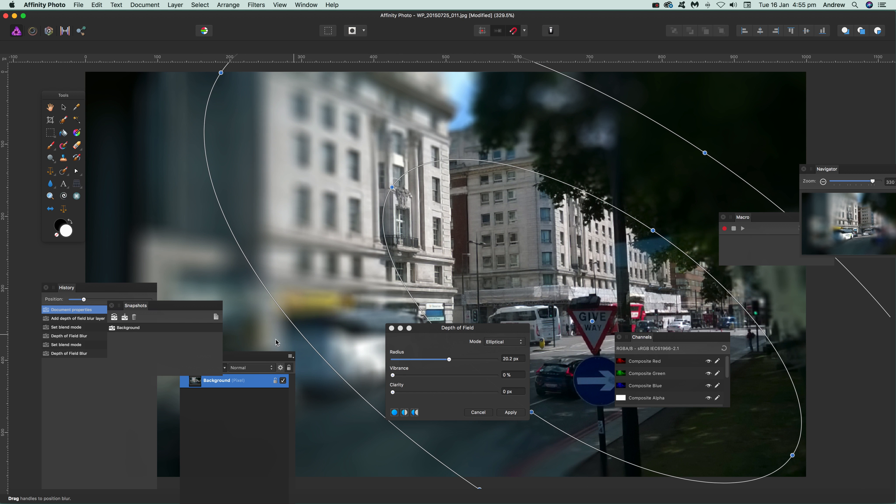
Step: Switch the blur to Tilt Shift at a 40.8 px radius and apply it with the focus band angled steeply across the white building
click(503, 342)
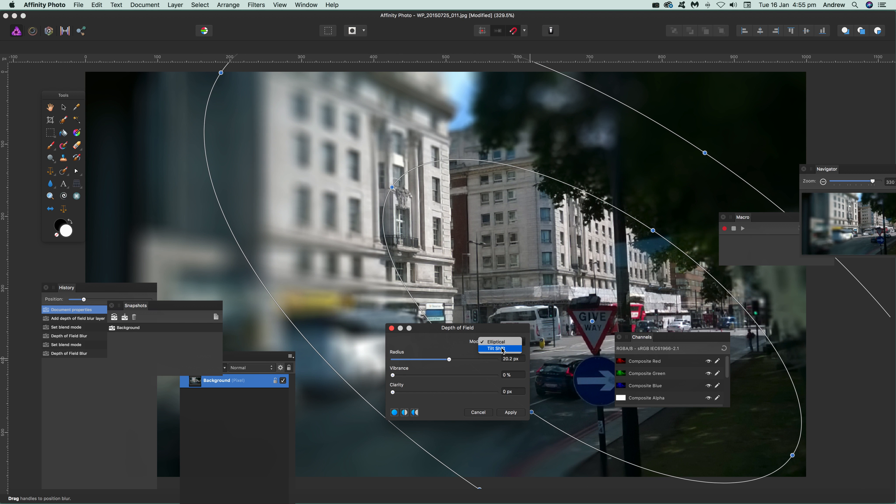
click(503, 349)
drag(445, 114, 508, 215)
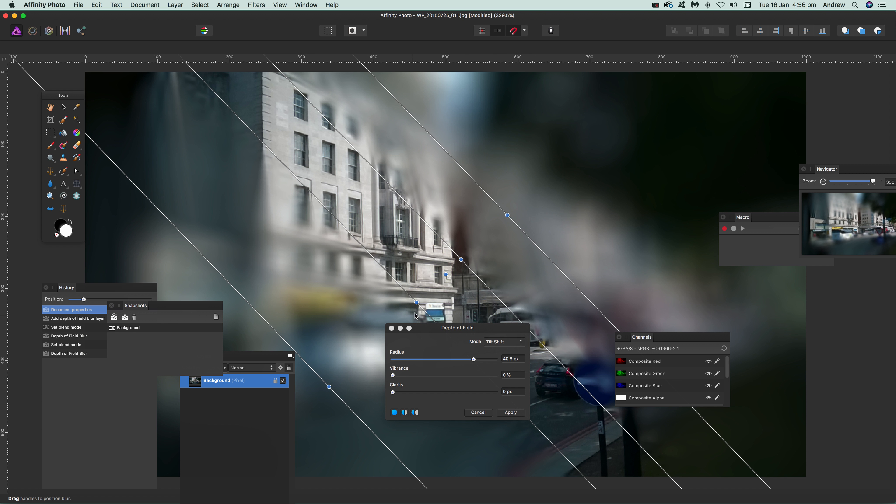
drag(416, 310, 367, 325)
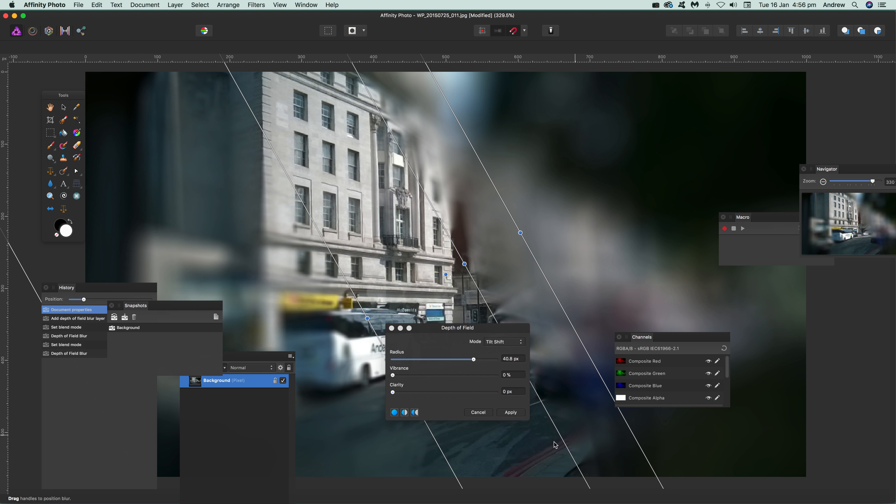
click(510, 413)
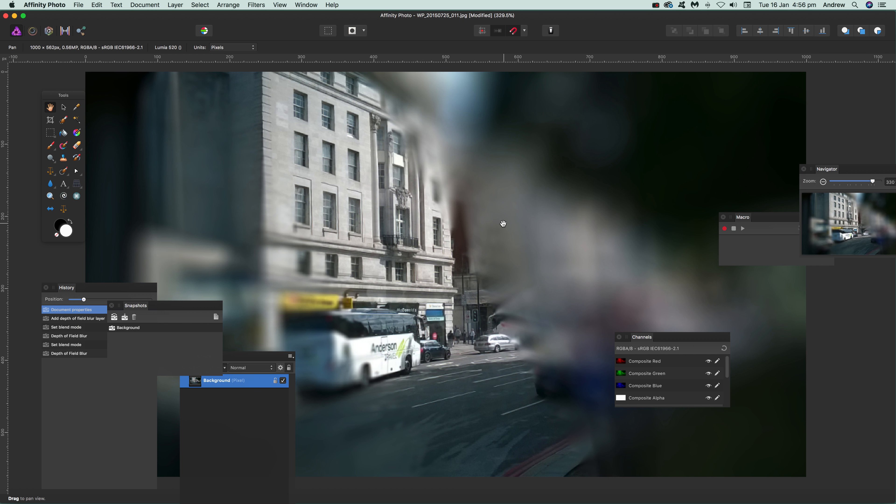
Step: Return the photo to its Document properties history state and duplicate the Background layer
click(74, 311)
click(178, 5)
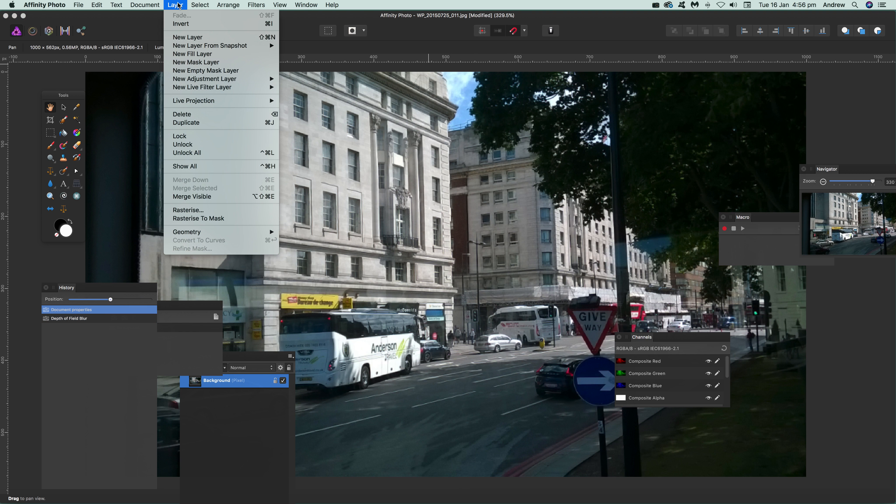
click(186, 123)
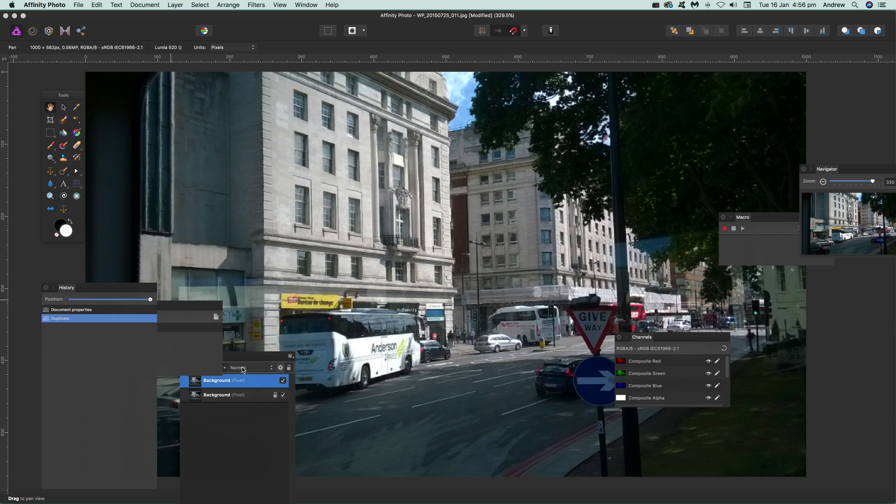
Step: Apply an elliptical Depth of Field Blur to the duplicate layer with radius 10.7 px, vibrance 66 % and clarity 4 px
click(257, 5)
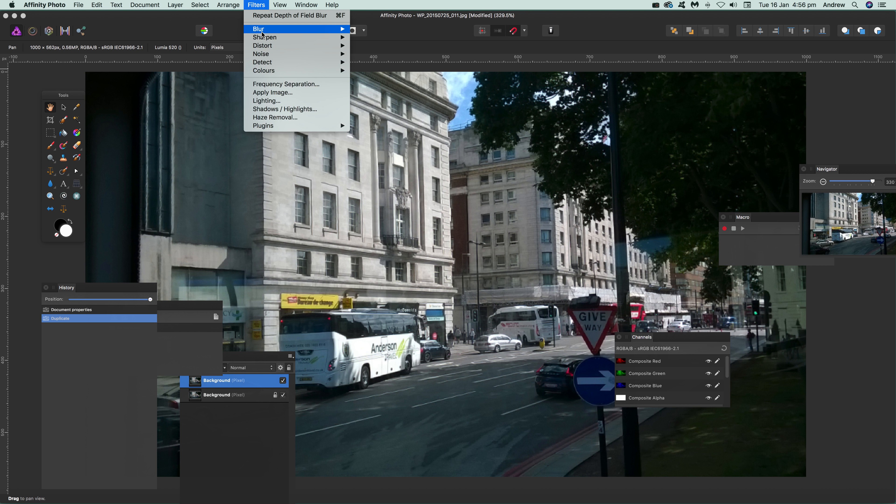
mouse_move(263, 35)
click(409, 96)
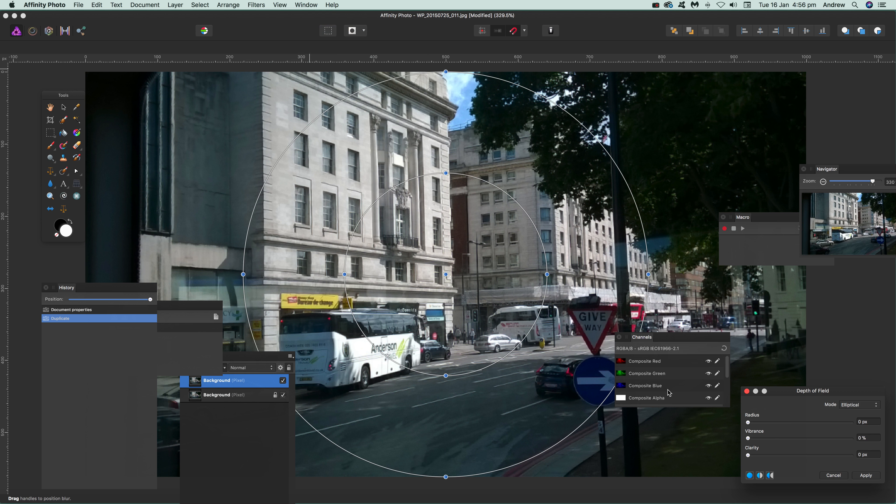
drag(772, 423, 816, 440)
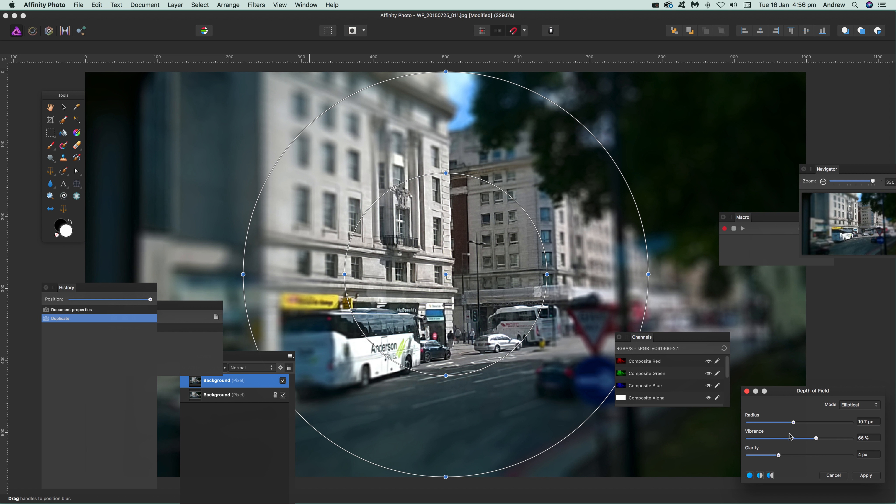
click(866, 475)
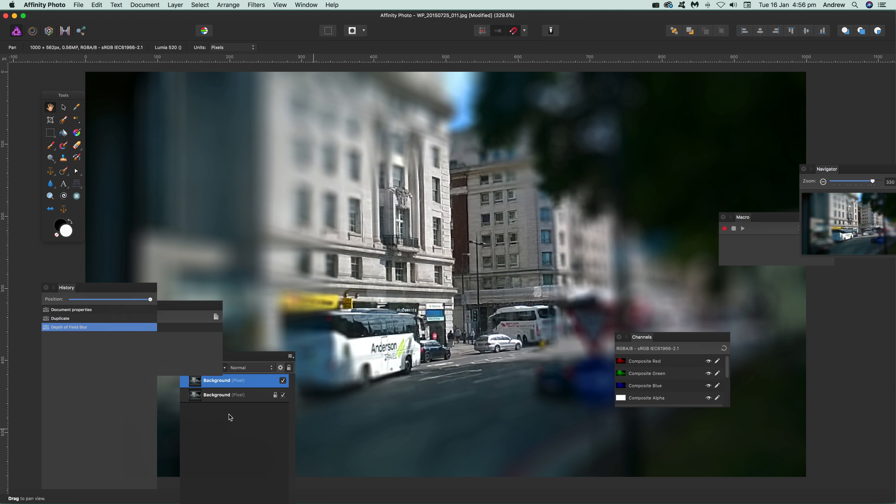
Step: Set the blurred duplicate's blend mode to Multiply, and return the photo to the Document properties history state
click(244, 369)
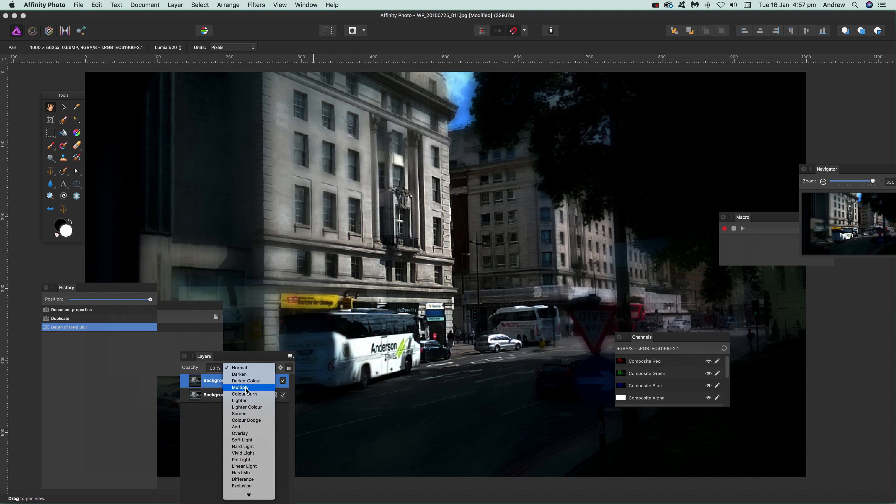
click(243, 387)
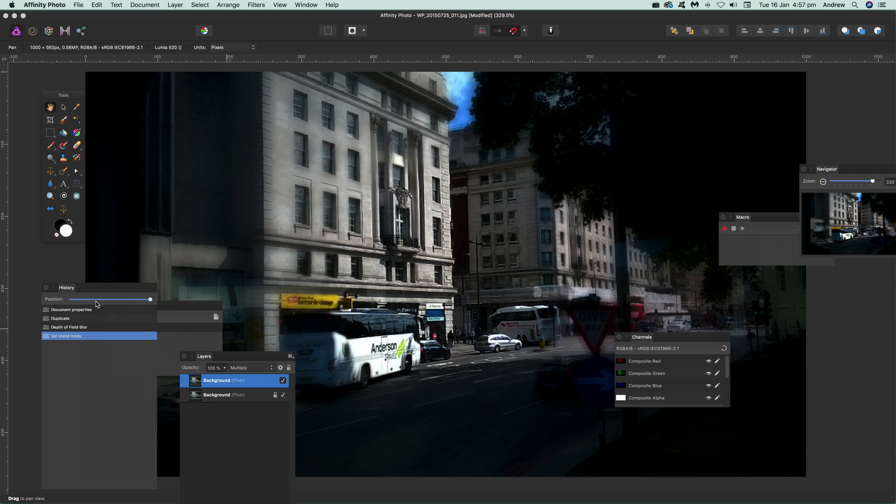
click(72, 310)
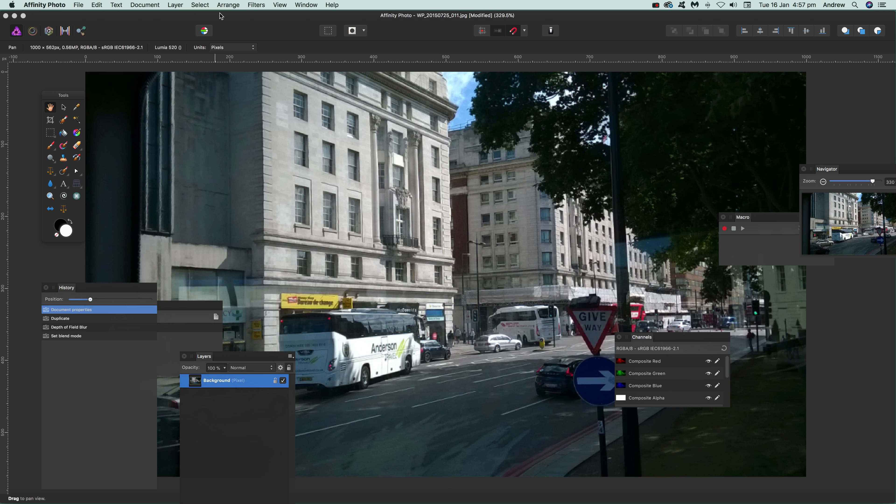
Step: Add a live Depth of Field filter to the Background layer with a narrow, slightly tilted ellipse and a 23.6 px radius
click(176, 4)
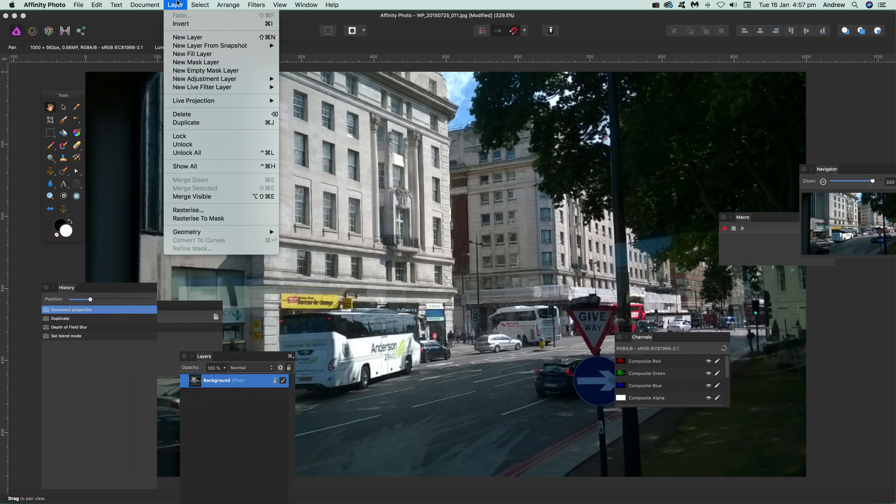
mouse_move(226, 87)
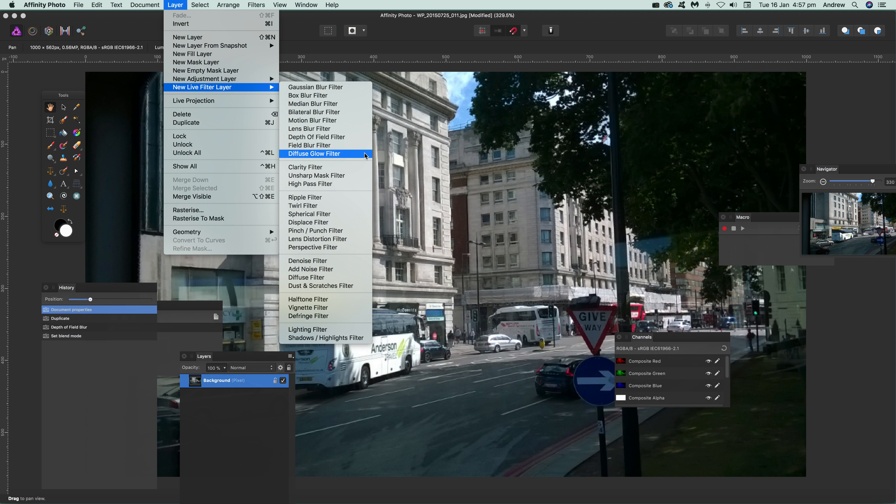
click(316, 137)
drag(507, 267, 502, 264)
drag(748, 423, 808, 423)
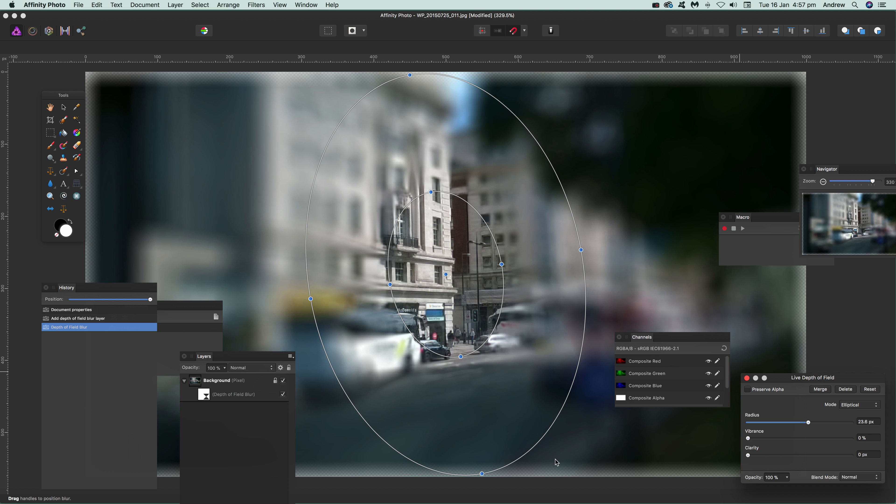
Step: Enable Preserve Alpha on the live Depth of Field filter and set its radius to 37.5 px
click(748, 389)
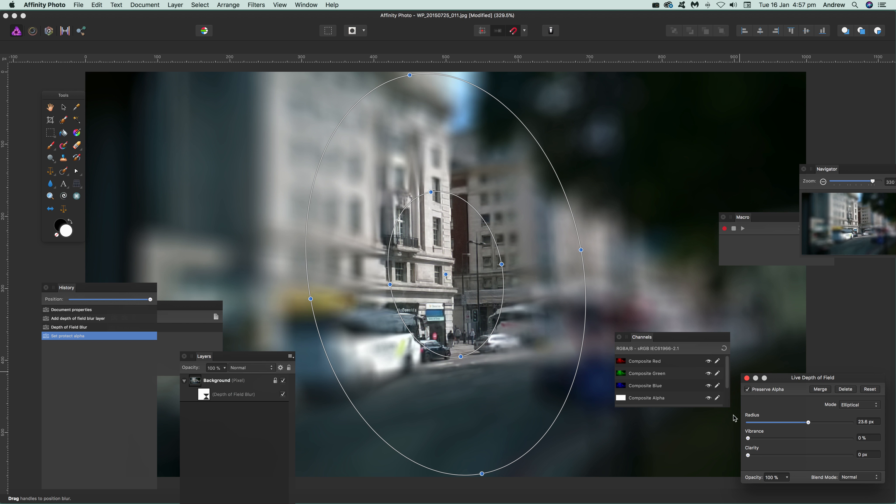
drag(819, 424, 825, 424)
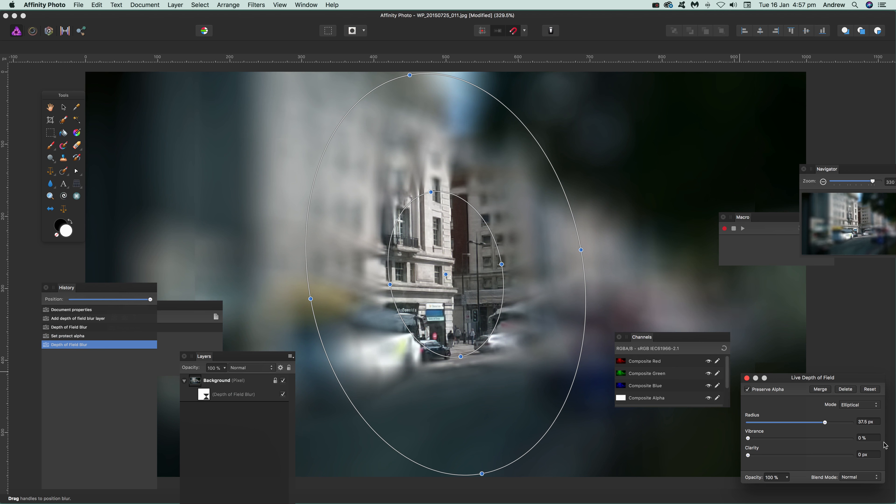
click(858, 407)
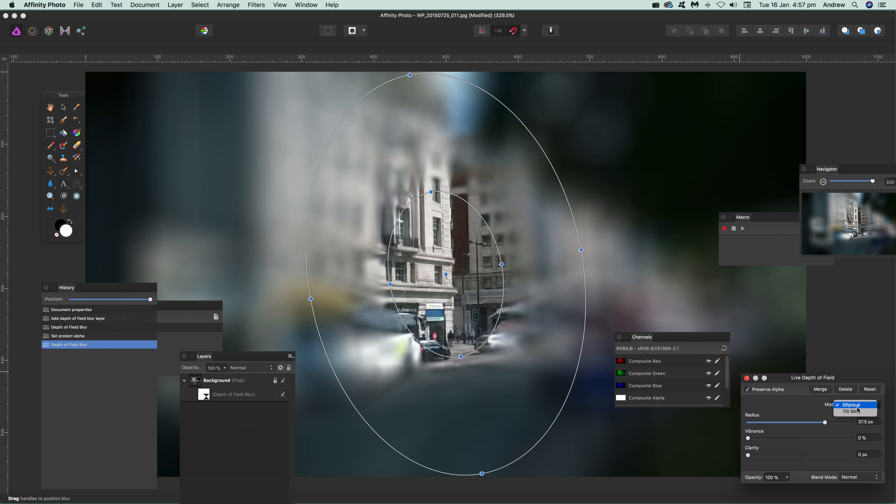
click(859, 477)
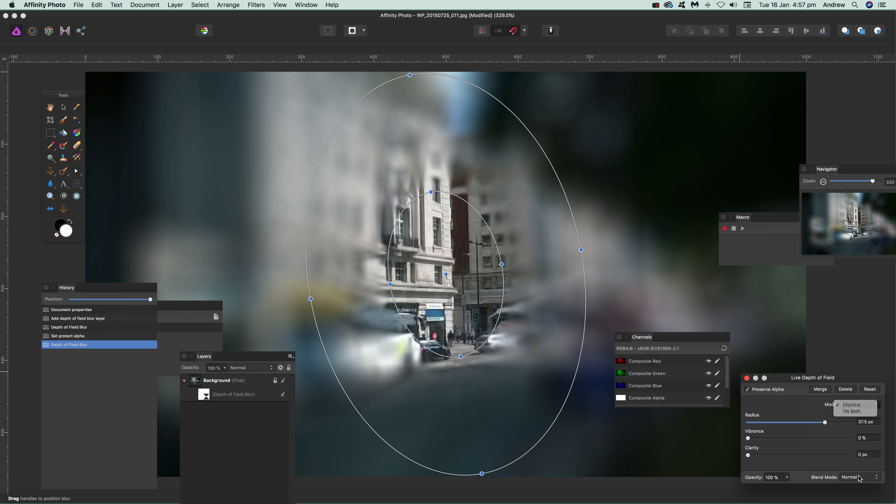
Step: Set the live filter's blend mode to Hard Light, and return the photo to the Document properties history state
click(860, 479)
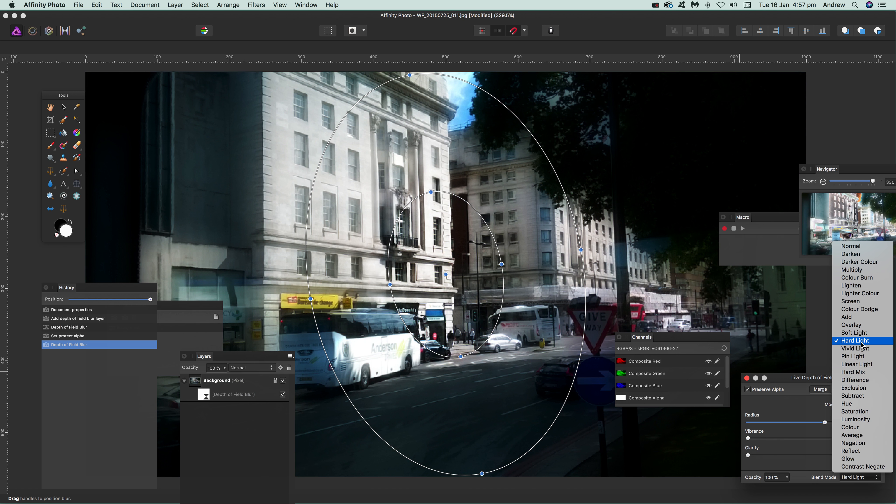
click(863, 346)
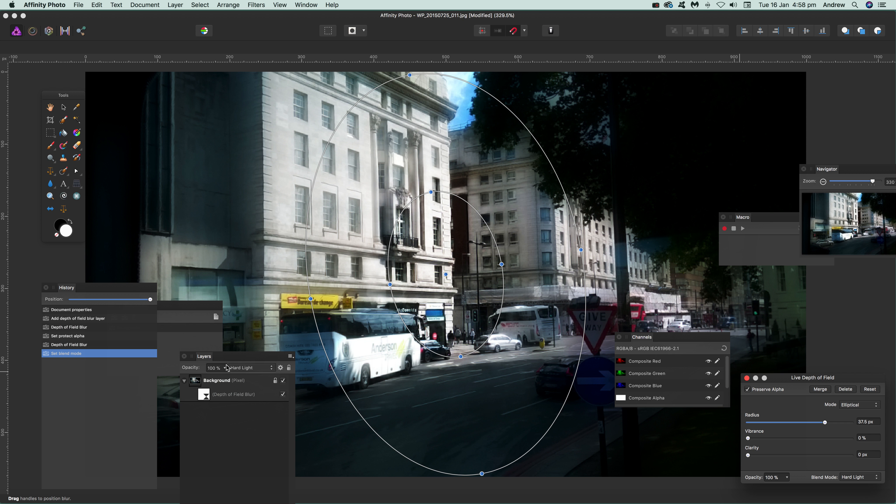
click(78, 310)
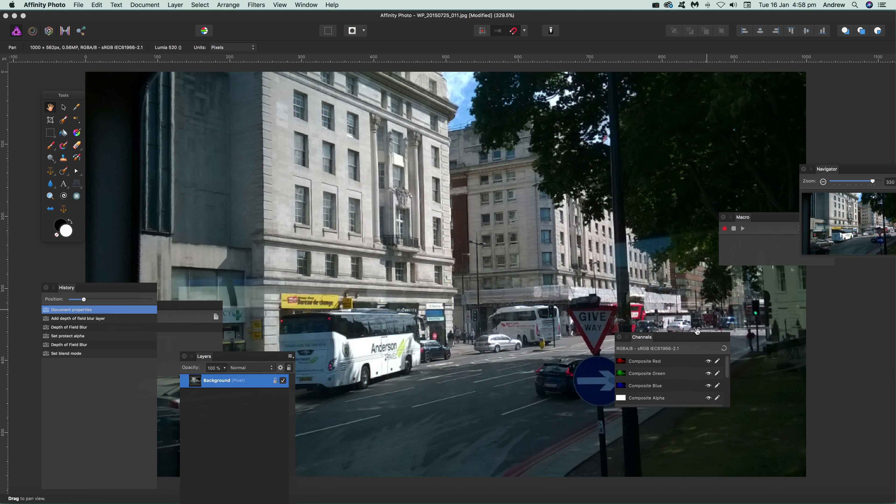
Step: Isolate the Composite Red channel for editing
click(255, 5)
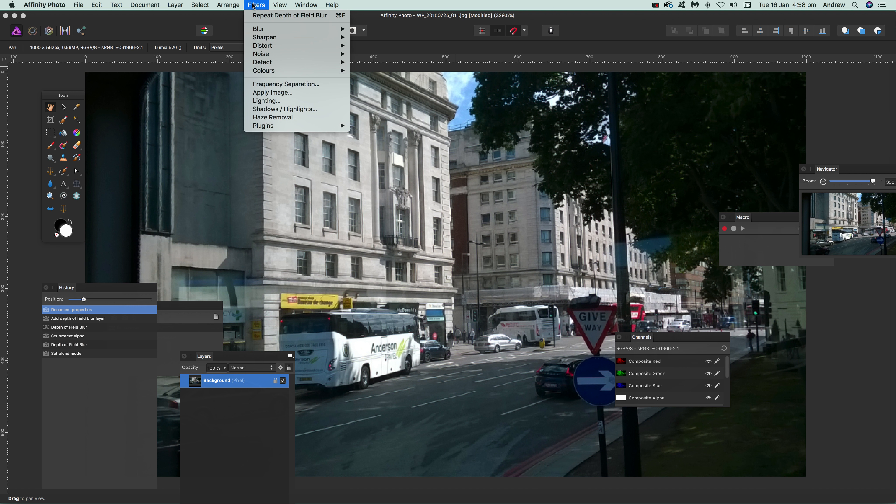
click(653, 359)
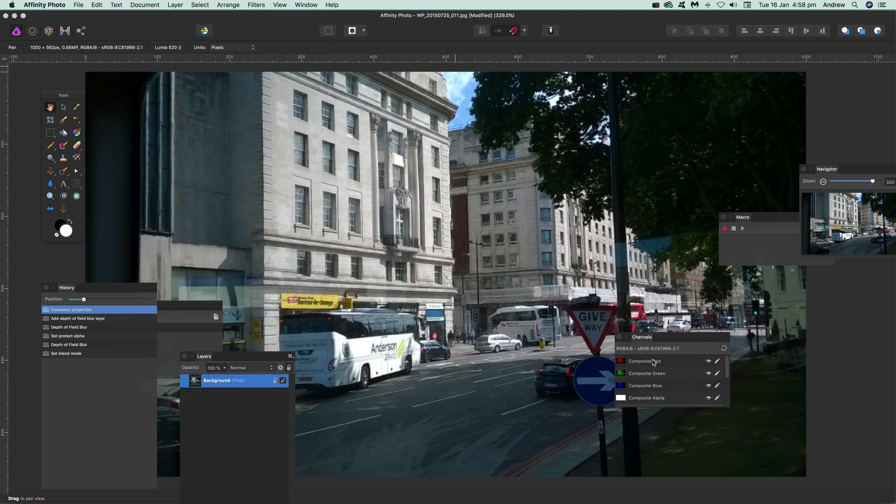
click(653, 360)
Step: Apply an elliptical Depth of Field Blur with a 19.4 px radius to the red channel
click(260, 5)
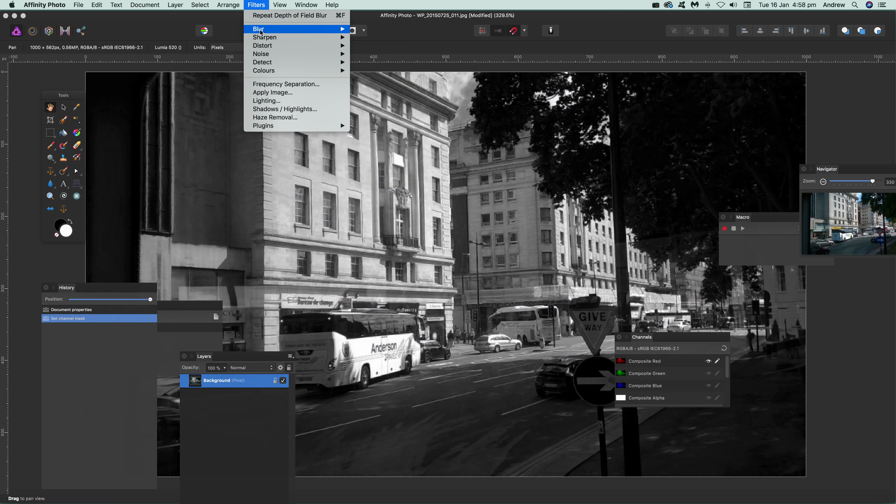
mouse_move(262, 46)
mouse_move(269, 29)
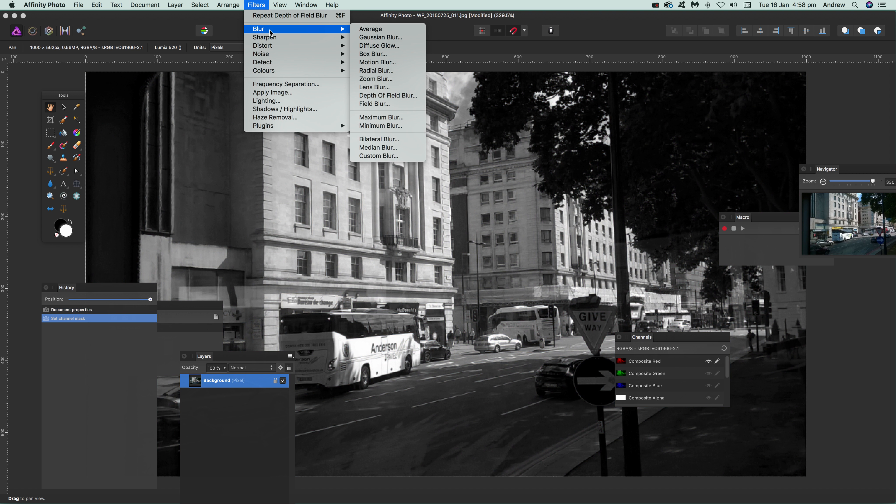
click(389, 96)
drag(778, 422, 804, 423)
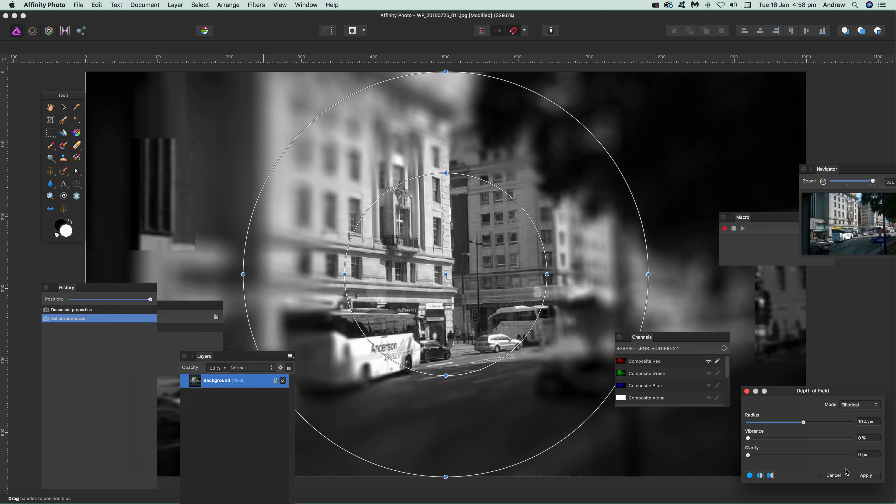
click(866, 475)
Step: Apply an elliptical Depth of Field Blur, radius 22.2 px, to the Composite Green channel, focused on the near building's corner, and reset the channels
click(654, 375)
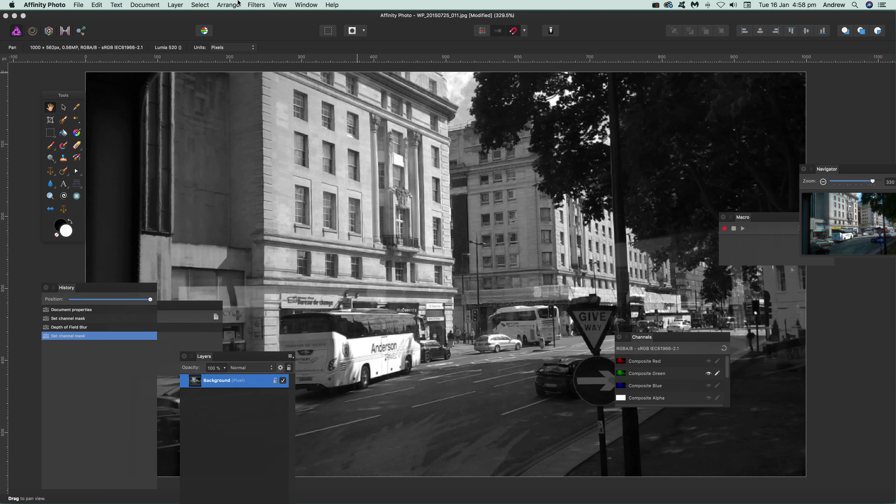
click(256, 5)
mouse_move(276, 29)
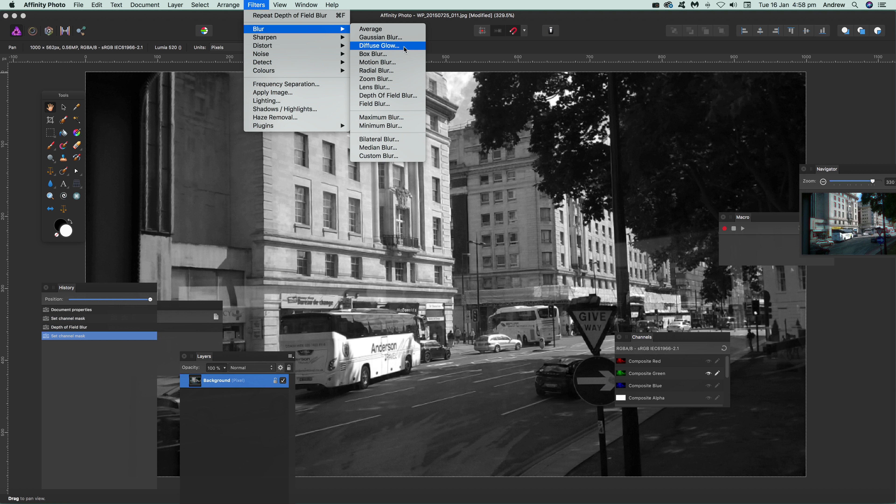
click(384, 95)
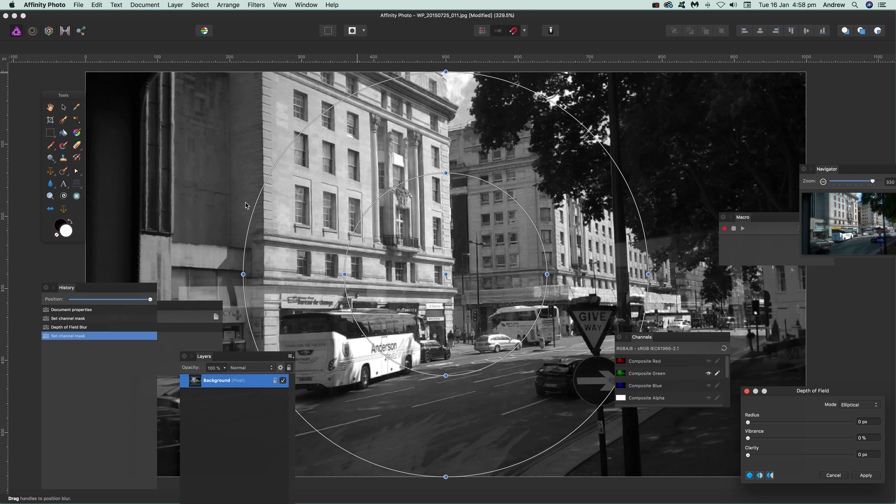
drag(445, 274, 267, 193)
drag(795, 423, 810, 423)
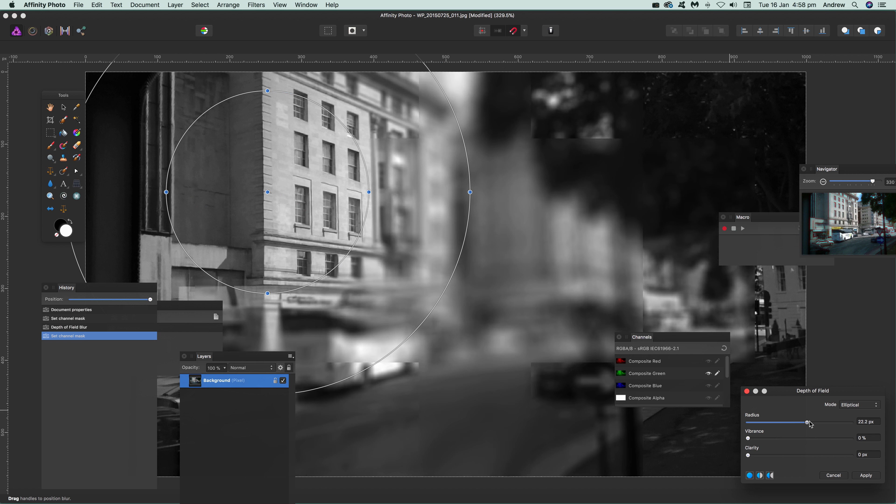
click(866, 475)
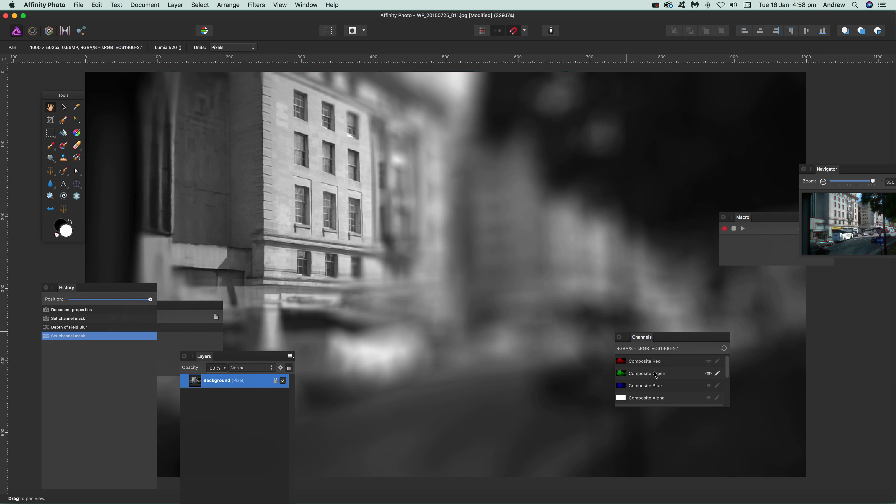
click(724, 348)
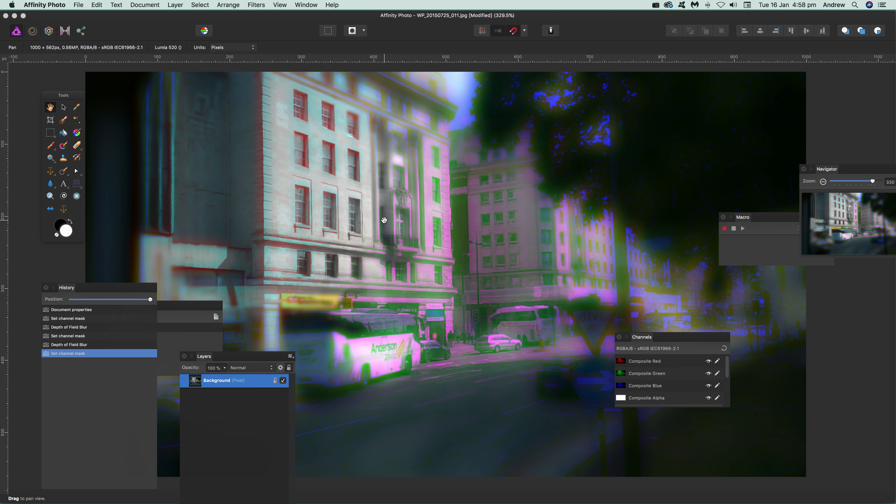
Step: Return the photo to the Document properties history state and make a rectangular selection over the distant buildings and the trees beside them
click(71, 310)
click(50, 132)
drag(430, 167, 683, 315)
Step: Apply an elliptical Depth of Field Blur with a 45.5 px radius within the selection, centring the focus just above the silver car
click(256, 4)
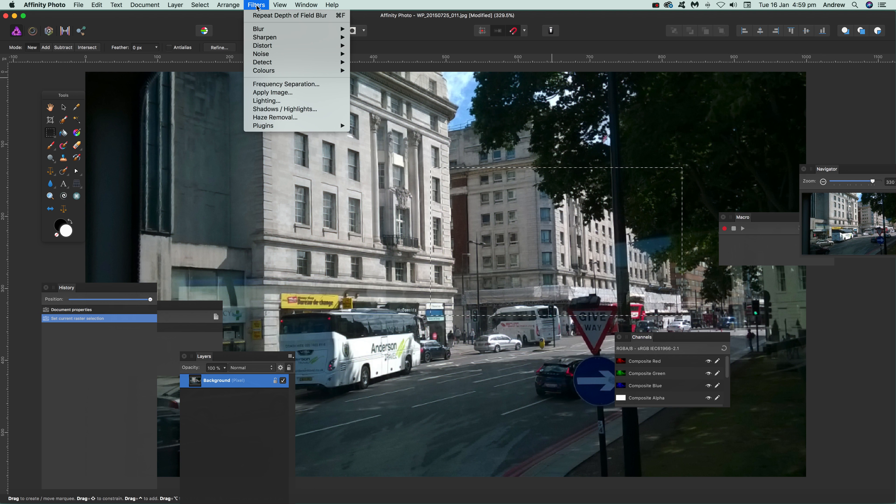
mouse_move(328, 29)
click(387, 95)
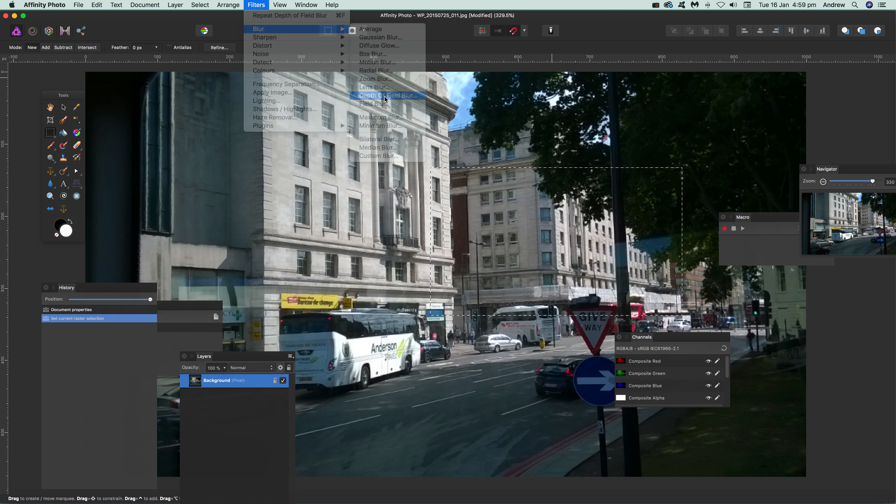
drag(451, 276, 505, 257)
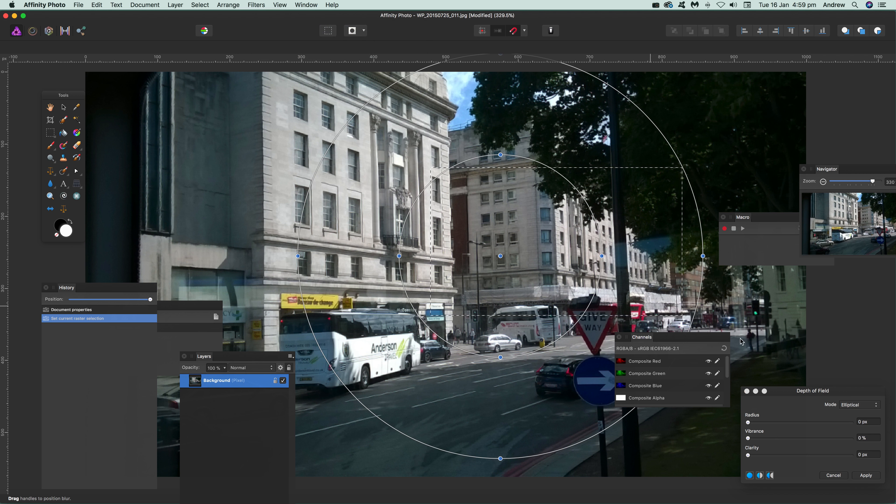
drag(792, 422, 834, 423)
drag(501, 256, 504, 331)
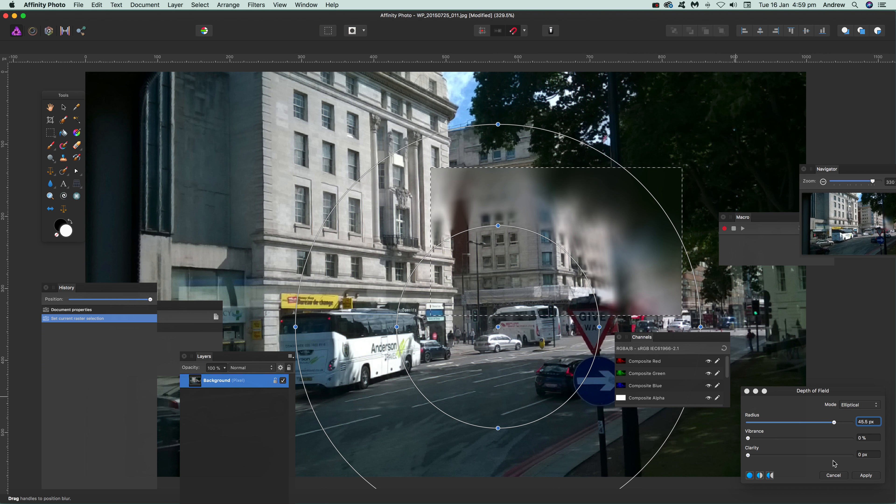
click(867, 475)
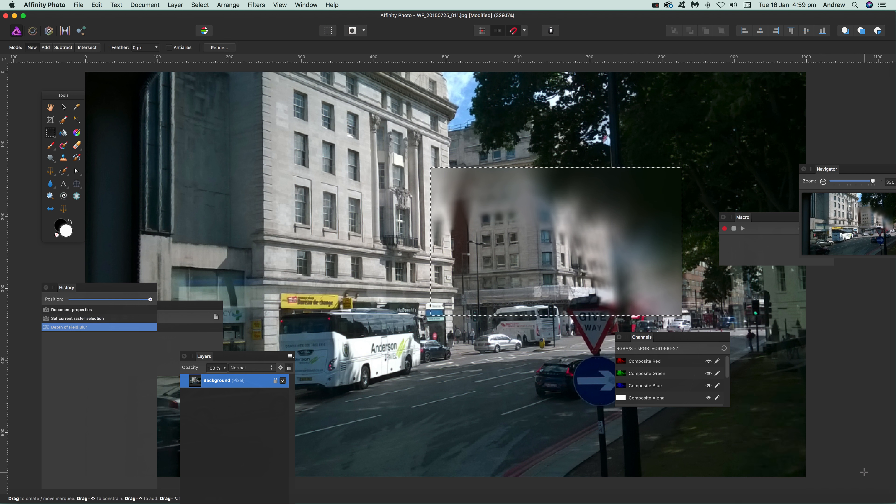